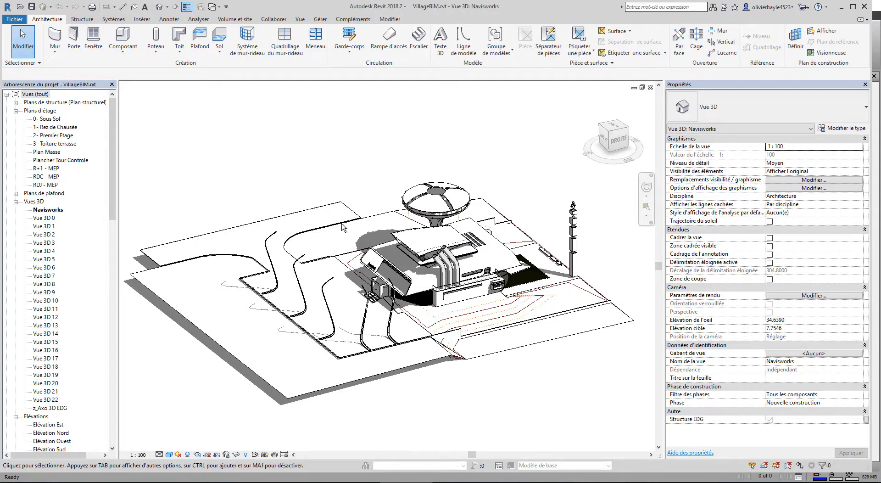
Switch to Navisworks and review the Revit file reader options, checking that Convert uses the Navisworks view
{"action": "middle_click_drag", "start_coordinate": [296, 164], "coordinate": [275, 171], "text": "shift"}
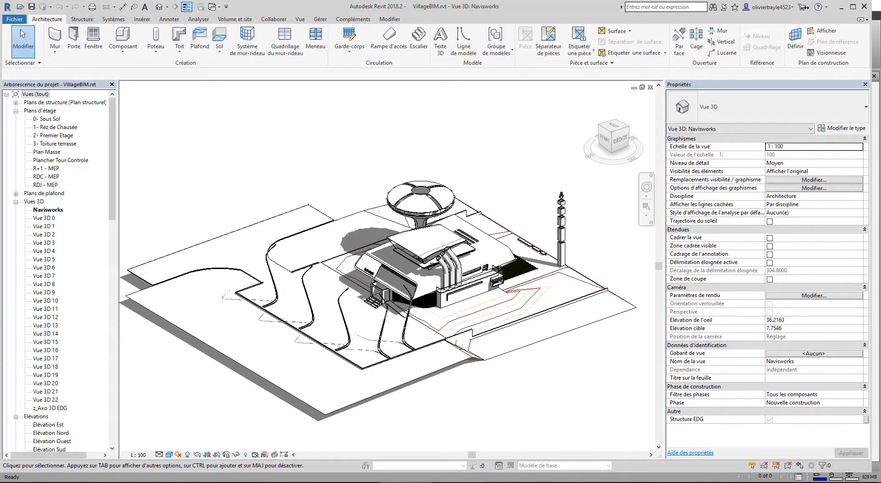
{"action": "left_click", "coordinate": [464, 482]}
{"action": "left_click", "coordinate": [12, 14]}
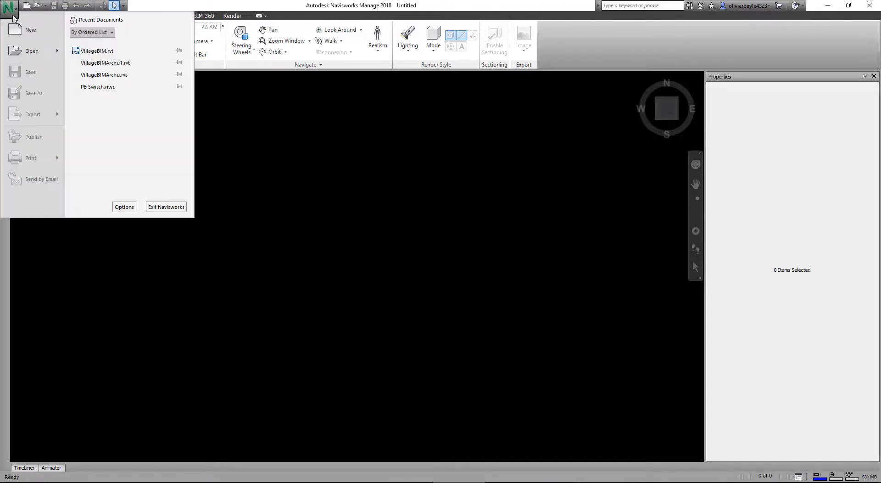
{"action": "left_click", "coordinate": [128, 210]}
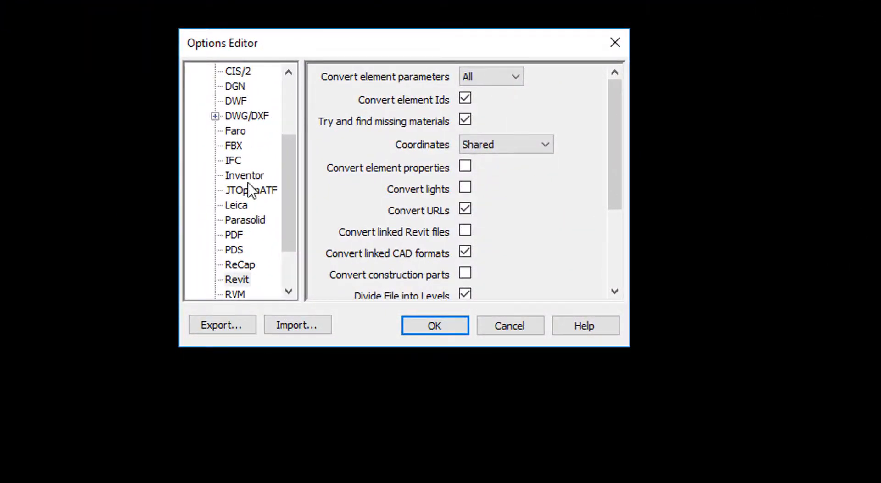
{"action": "left_click_drag", "start_coordinate": [282, 172], "coordinate": [297, 189]}
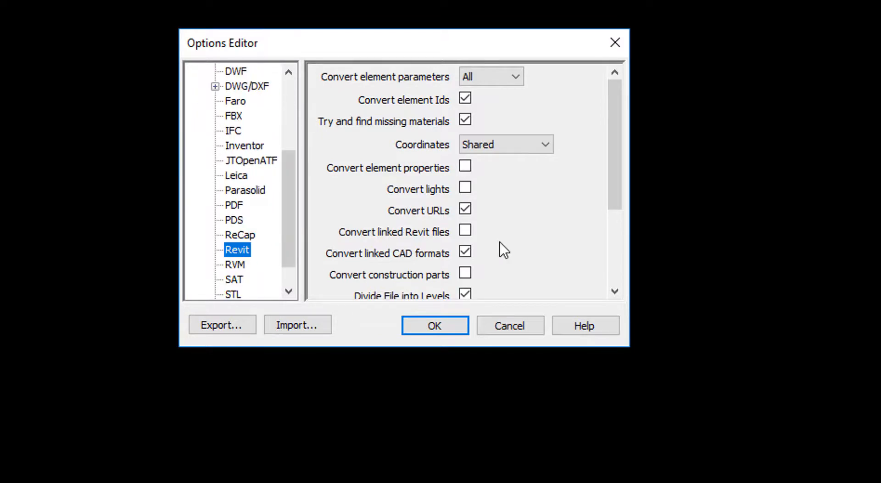
{"action": "left_click_drag", "start_coordinate": [617, 127], "coordinate": [612, 222]}
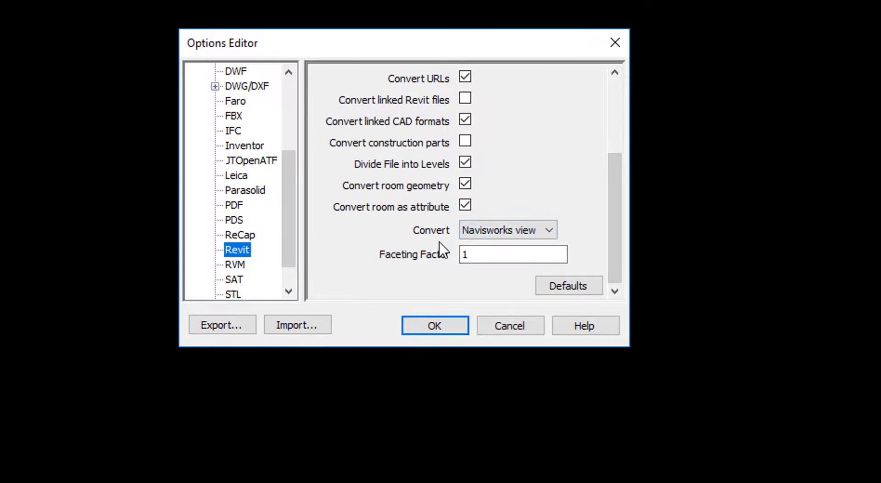
{"action": "left_click", "coordinate": [517, 233]}
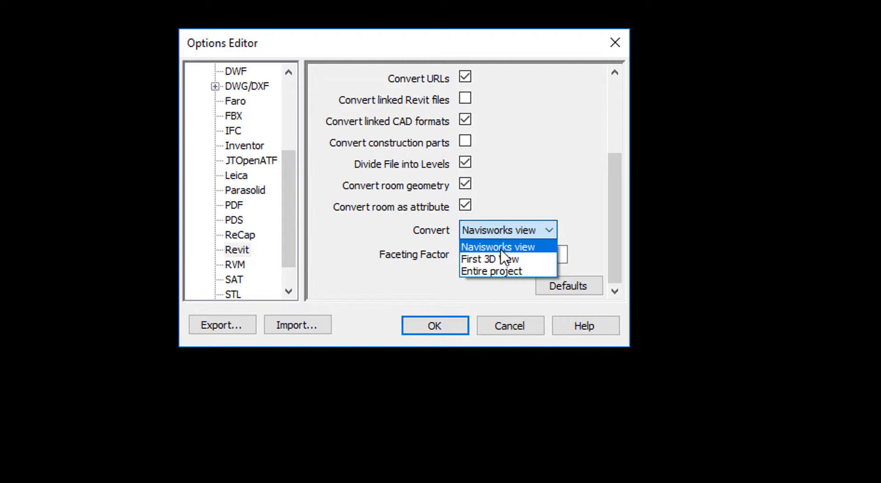
{"action": "left_click", "coordinate": [539, 230]}
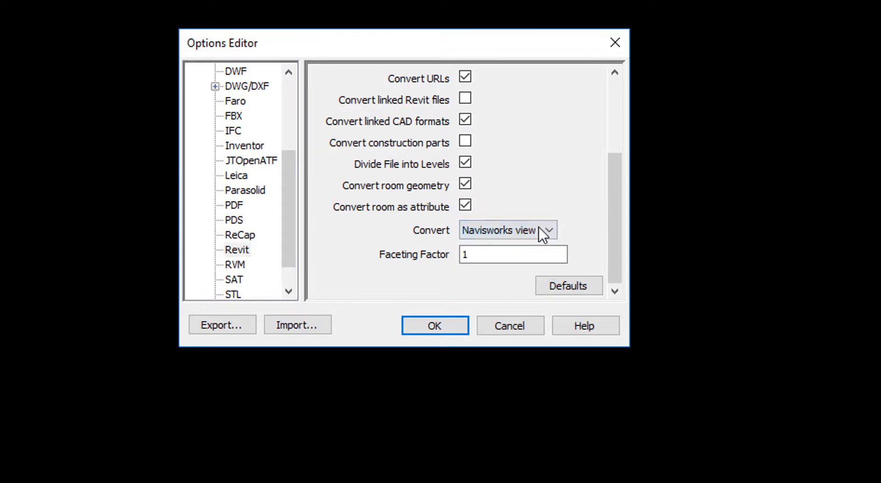
{"action": "left_click", "coordinate": [460, 325]}
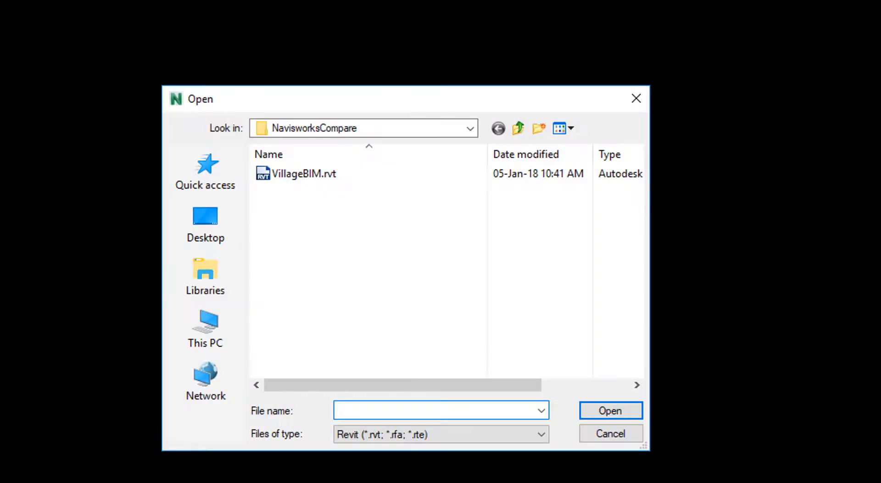
Open the Revit file VillageBIM.rvt from the NavisworksCompare folder
{"action": "left_click", "coordinate": [414, 433]}
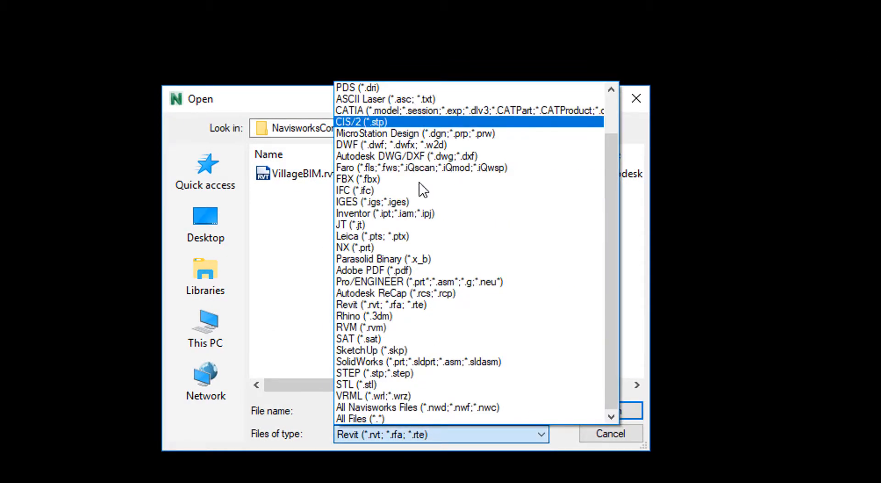
{"action": "left_click", "coordinate": [401, 304]}
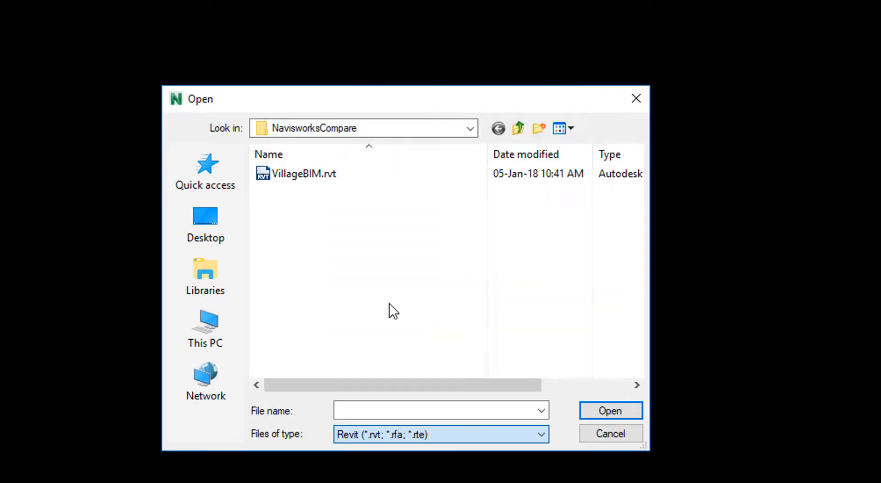
{"action": "left_click", "coordinate": [308, 175]}
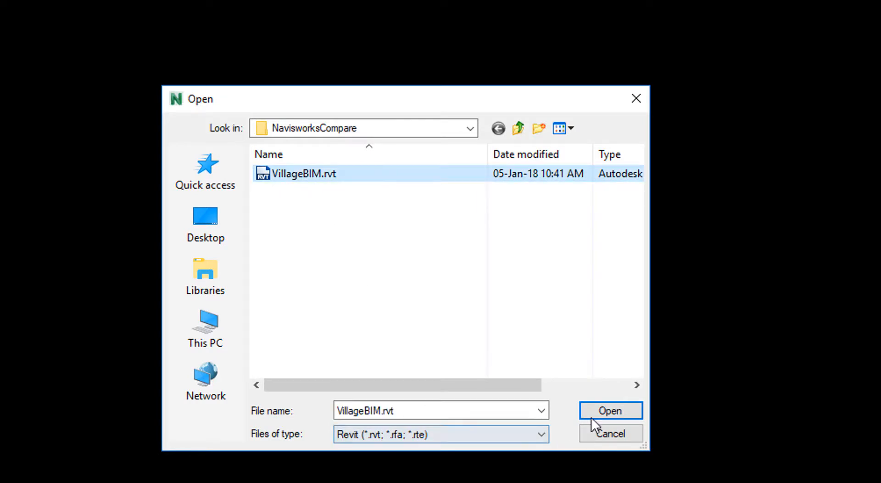
{"action": "left_click", "coordinate": [626, 411]}
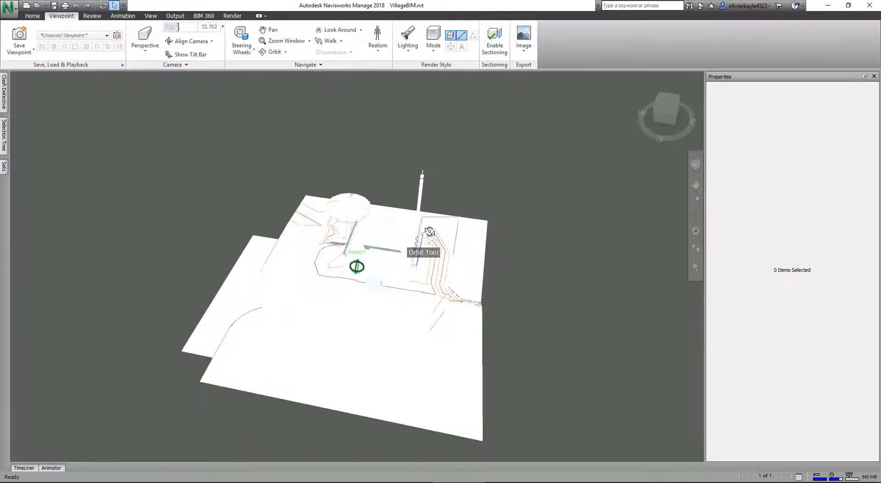
Compare the building's upper front glass panel with one lamp post, keeping Hide Matches, Highlight Results and saving differences as selection sets enabled
{"action": "left_click_drag", "start_coordinate": [429, 232], "coordinate": [491, 248]}
{"action": "scroll", "coordinate": [350, 212], "scroll_direction": "up", "scroll_amount": 3}
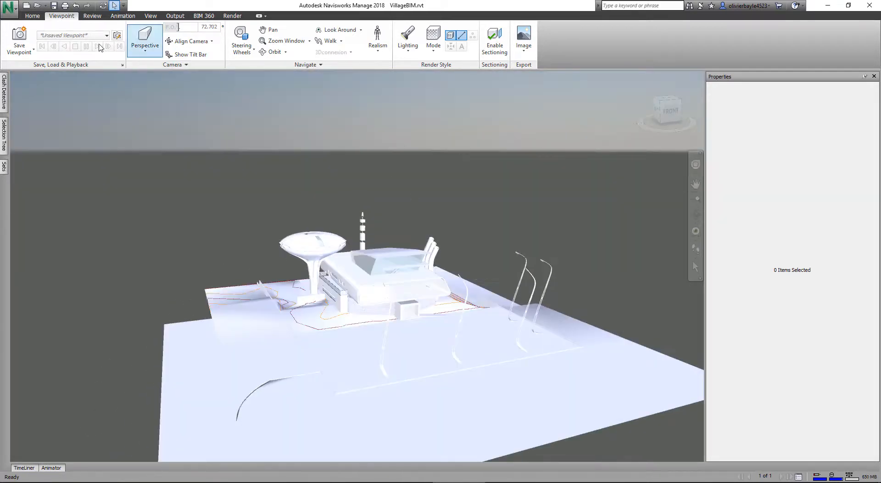
{"action": "left_click", "coordinate": [33, 17]}
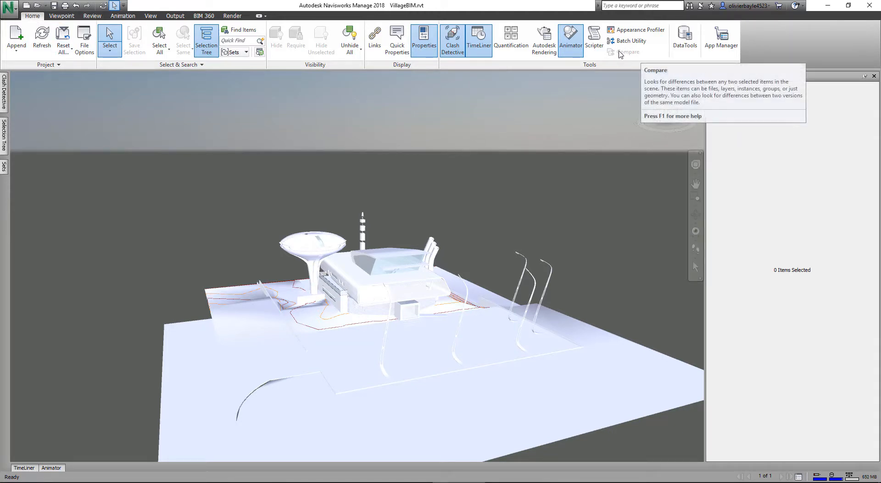
{"action": "left_click", "coordinate": [367, 266]}
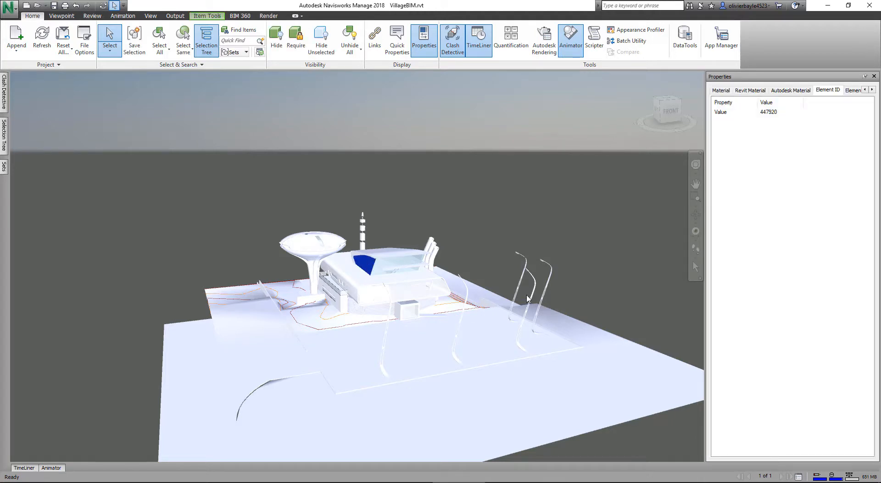
{"action": "left_click", "coordinate": [522, 280], "text": "ctrl"}
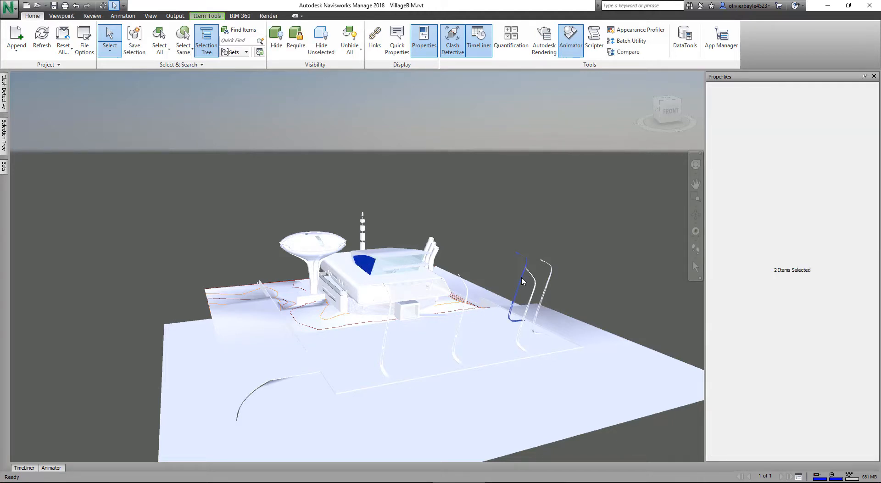
{"action": "middle_click_drag", "start_coordinate": [521, 276], "coordinate": [576, 226], "text": "shift"}
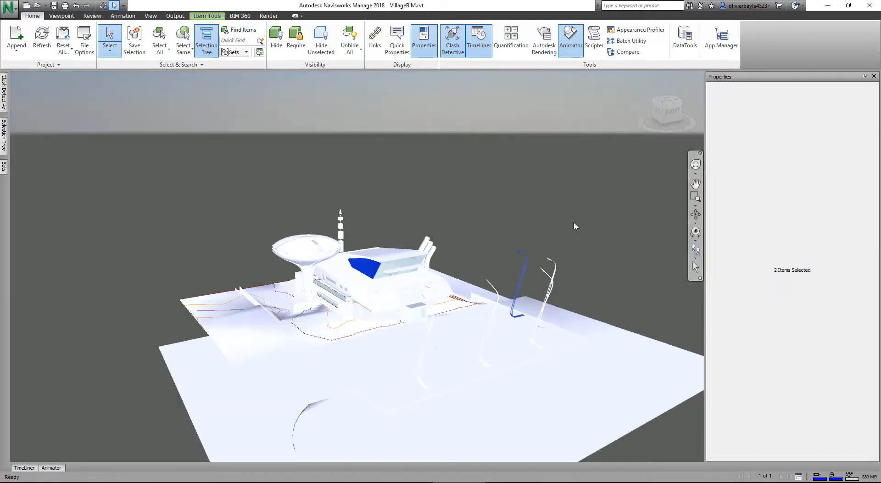
{"action": "left_click", "coordinate": [625, 52]}
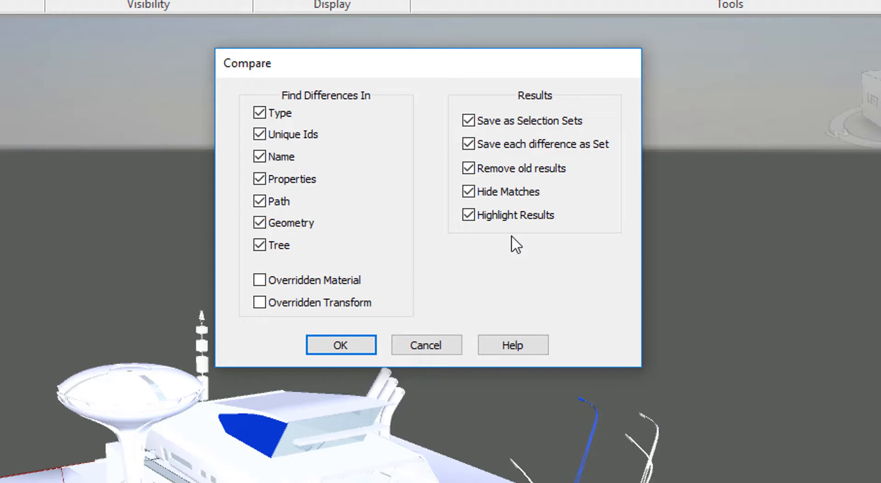
{"action": "left_click", "coordinate": [321, 344]}
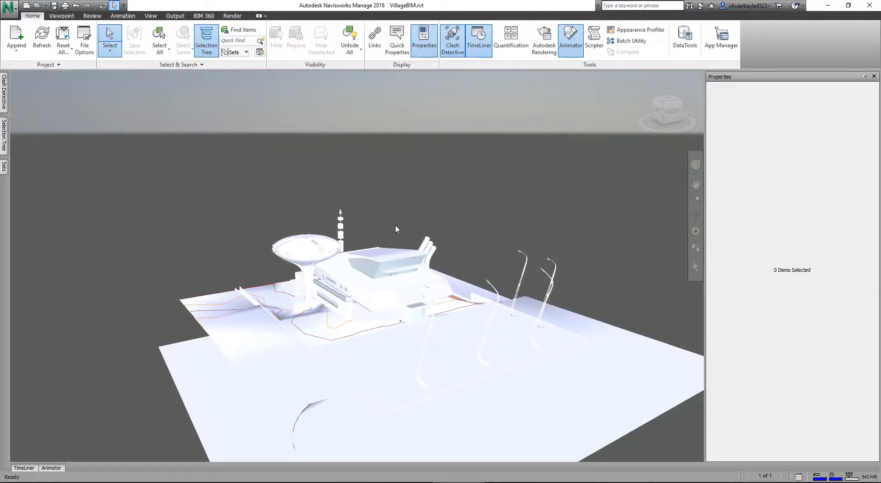
Set the render mode to Shaded and inspect the colours of the compared items around the building
{"action": "middle_click_drag", "start_coordinate": [420, 183], "coordinate": [386, 195], "text": "shift"}
{"action": "left_click_drag", "start_coordinate": [479, 179], "coordinate": [478, 160]}
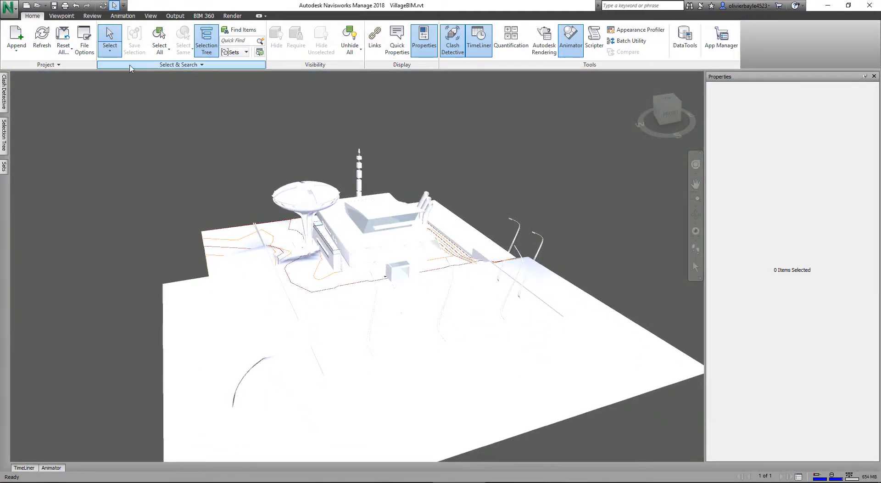
{"action": "left_click", "coordinate": [62, 17]}
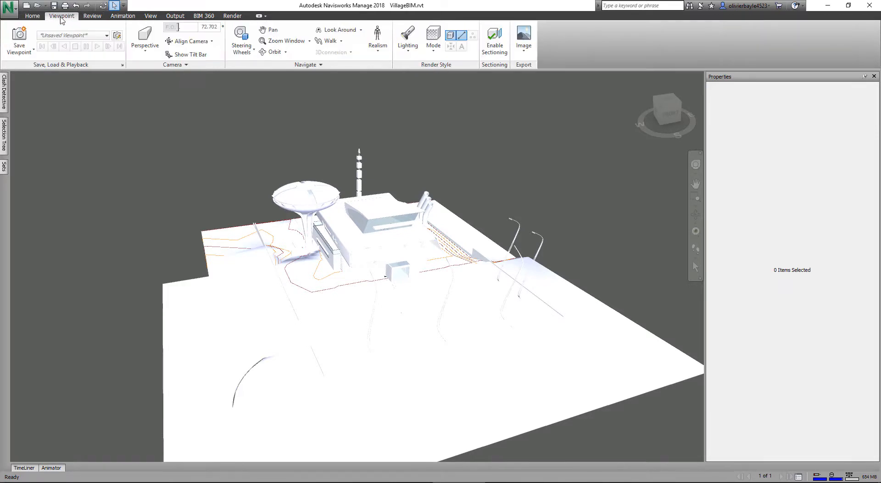
{"action": "left_click", "coordinate": [433, 46]}
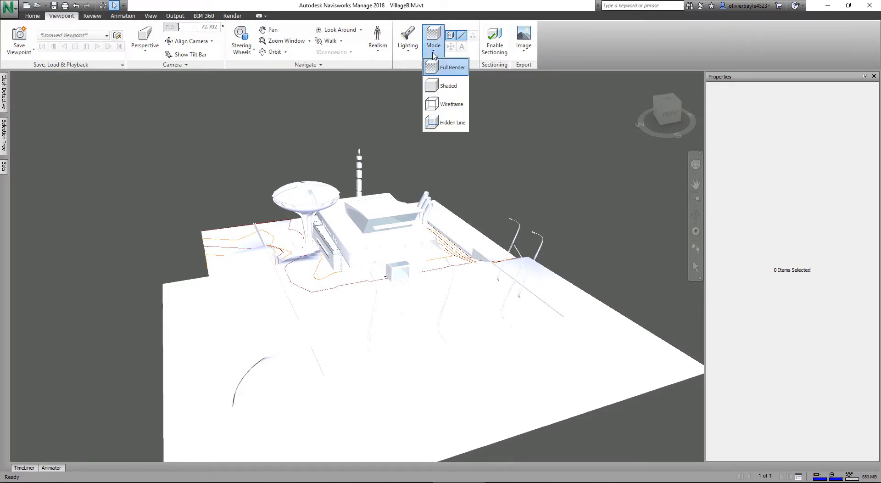
{"action": "left_click", "coordinate": [448, 91]}
{"action": "mouse_move", "coordinate": [357, 272]}
{"action": "middle_mouse_down", "text": "shift"}
{"action": "mouse_move", "coordinate": [441, 271]}
{"action": "mouse_move", "coordinate": [484, 236]}
{"action": "mouse_move", "coordinate": [529, 222]}
{"action": "mouse_move", "coordinate": [500, 236]}
{"action": "mouse_move", "coordinate": [516, 224]}
{"action": "mouse_move", "coordinate": [496, 224]}
{"action": "mouse_move", "coordinate": [519, 178]}
{"action": "mouse_move", "coordinate": [499, 192]}
{"action": "middle_mouse_up", "text": "shift"}
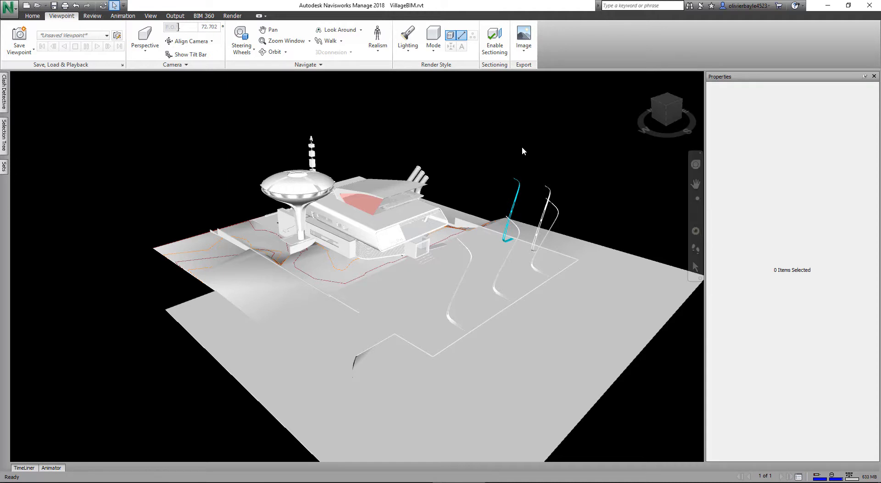
{"action": "middle_click_drag", "start_coordinate": [522, 147], "coordinate": [341, 153], "text": "shift"}
Switch to Revit and set the Matériau Mat of the lamp post type Mat_Eclairage_EDG_BATIMAT to Béton - Coulé sur place
{"action": "left_click", "coordinate": [406, 482]}
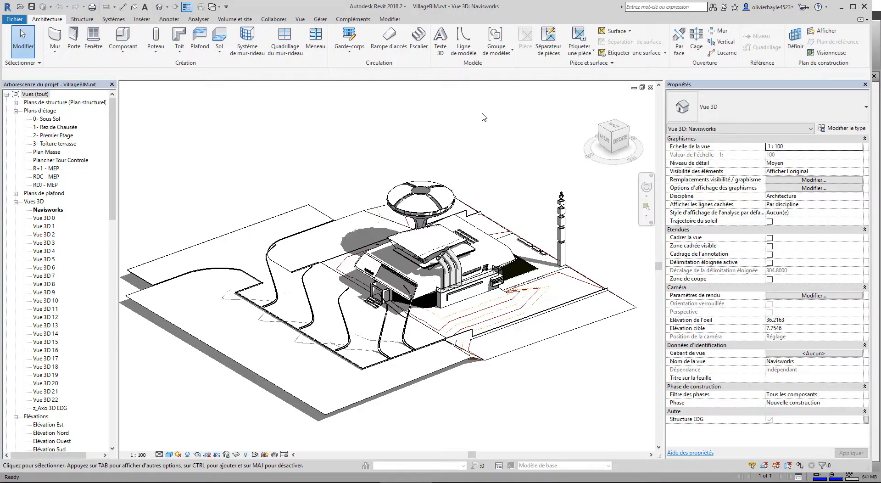
{"action": "left_click", "coordinate": [386, 361]}
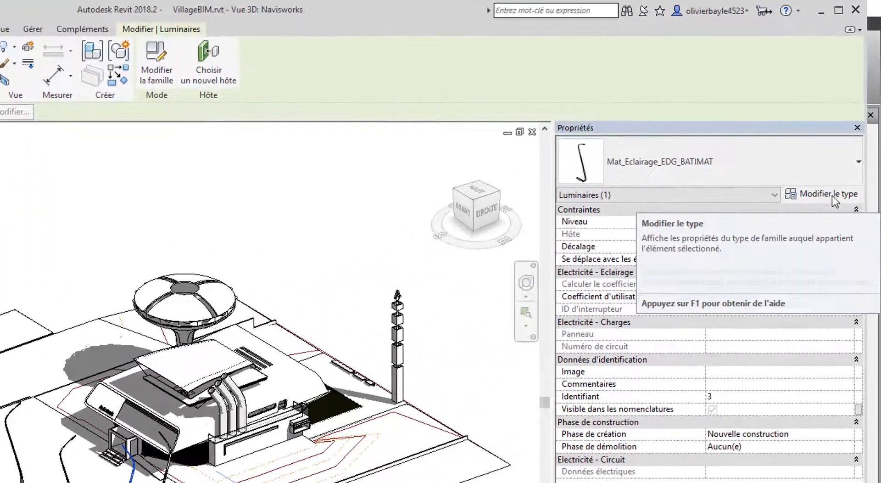
{"action": "left_click", "coordinate": [849, 128]}
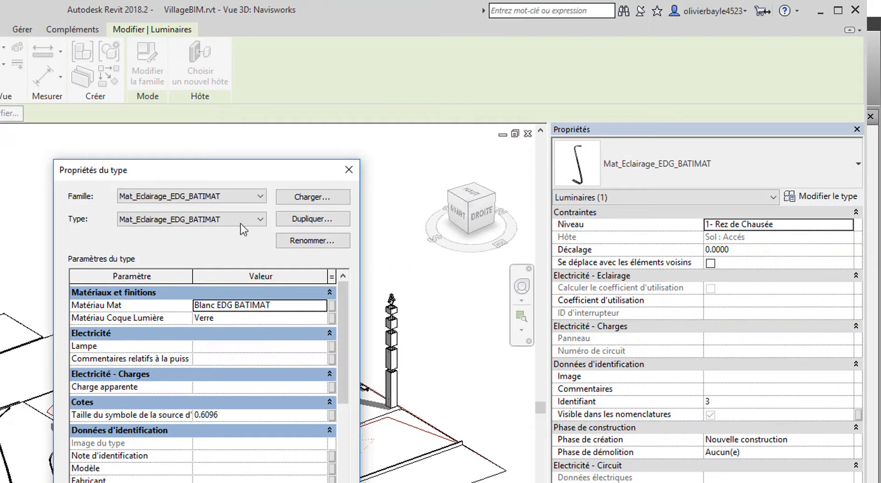
{"action": "left_click", "coordinate": [312, 305]}
{"action": "left_click", "coordinate": [324, 305]}
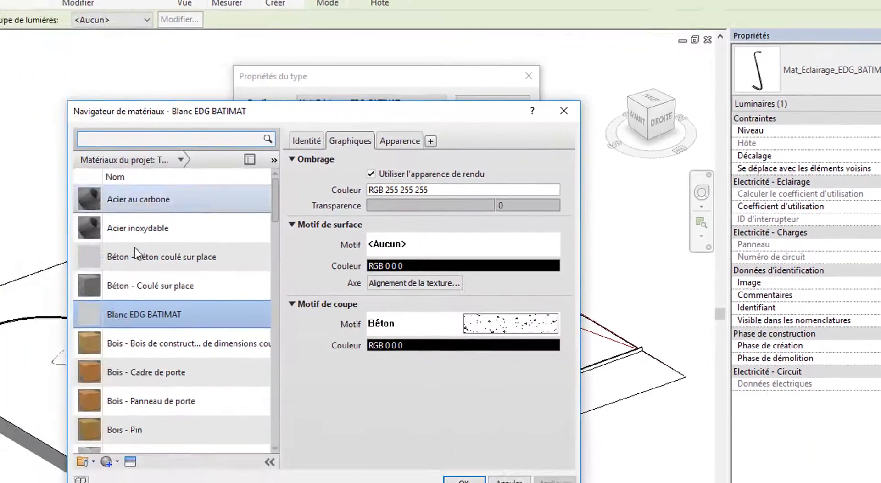
{"action": "left_click", "coordinate": [134, 248]}
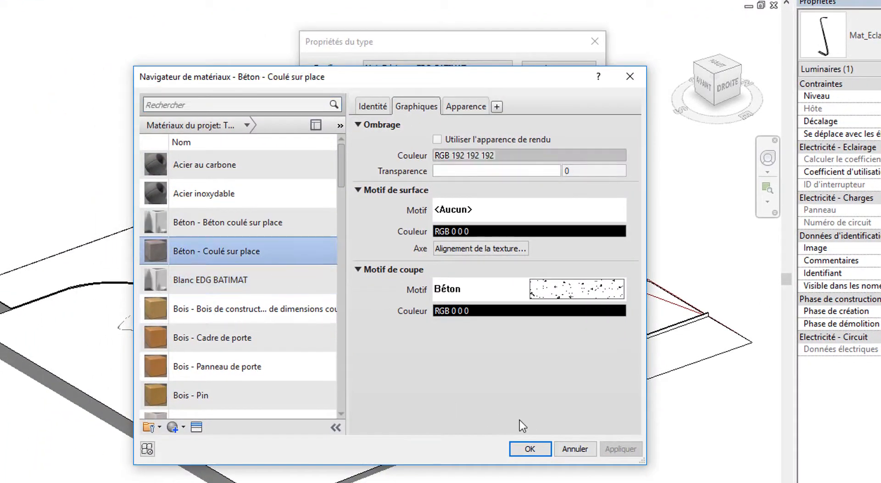
{"action": "left_click", "coordinate": [531, 448]}
{"action": "left_click", "coordinate": [421, 429]}
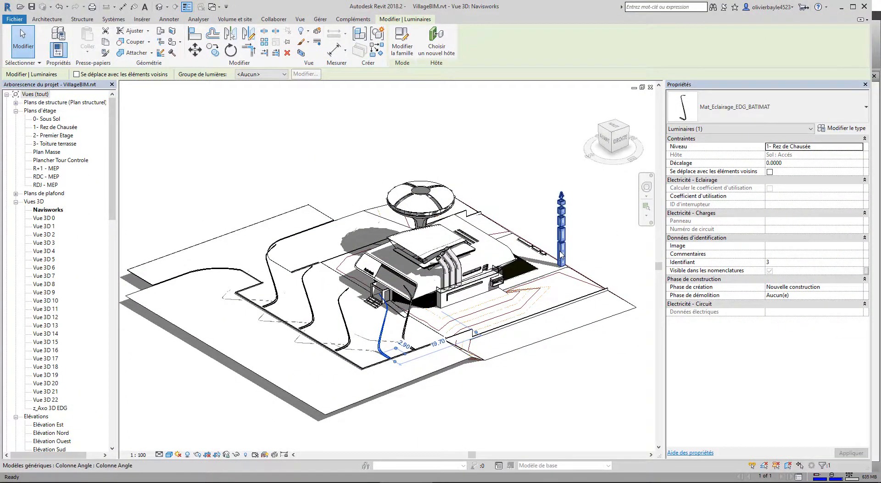
Move the Colonne Angle column in the top view to the other corner along the same site edge, beyond the row of rectangular blocks
{"action": "left_click", "coordinate": [560, 220]}
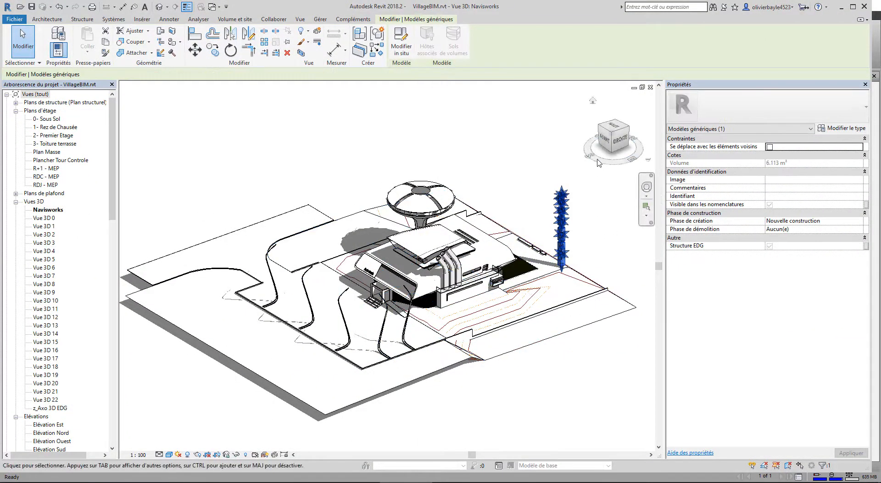
{"action": "left_click", "coordinate": [613, 129]}
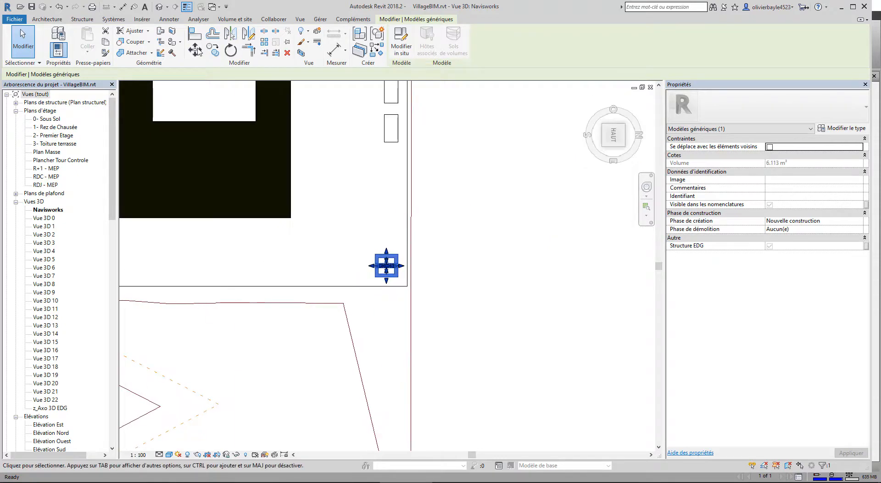
{"action": "left_click", "coordinate": [196, 50]}
{"action": "left_click", "coordinate": [387, 266]}
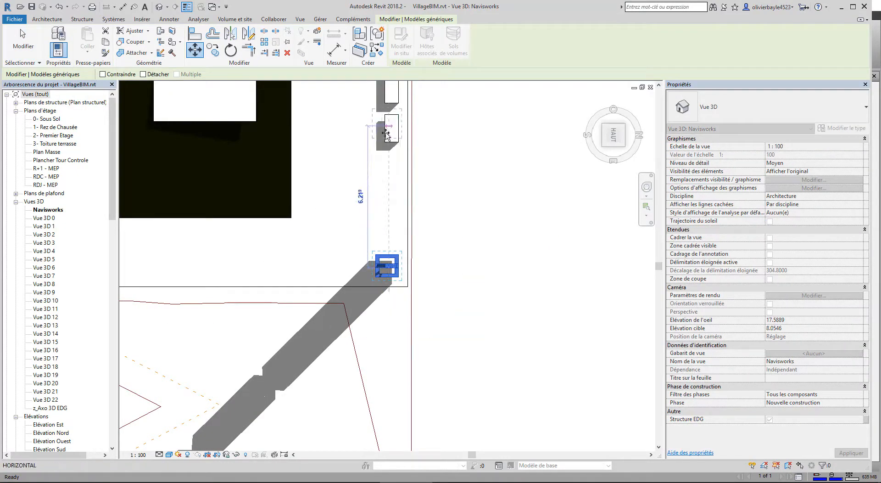
{"action": "middle_click_drag", "start_coordinate": [385, 154], "coordinate": [365, 462]}
{"action": "left_click", "coordinate": [373, 217]}
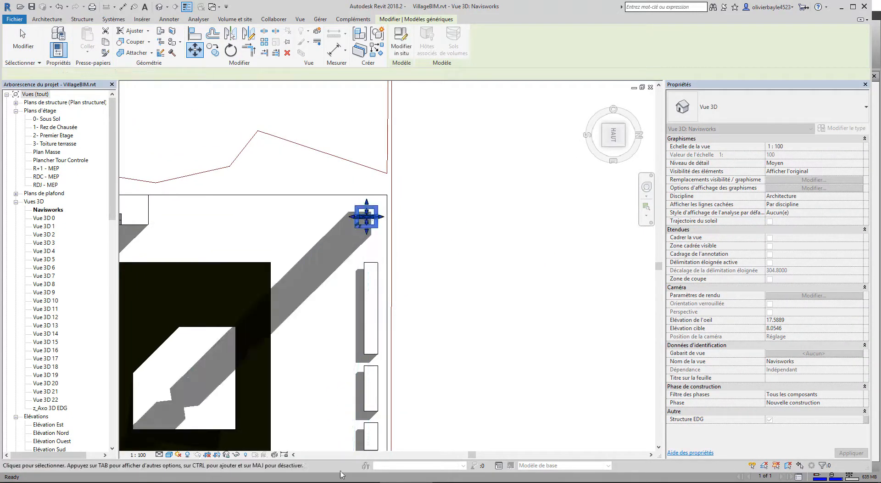
Save the modified Revit project as a separate project file named VillageBIM1.rvt in the NavisworksCompare folder
{"action": "middle_click_drag", "start_coordinate": [438, 375], "coordinate": [504, 250], "text": "shift"}
{"action": "scroll", "coordinate": [490, 276], "scroll_direction": "down", "scroll_amount": 7}
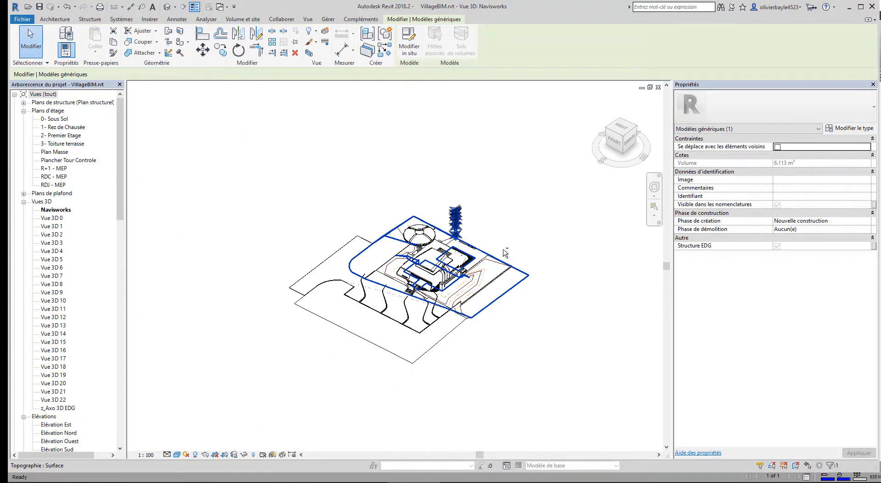
{"action": "left_click", "coordinate": [22, 19]}
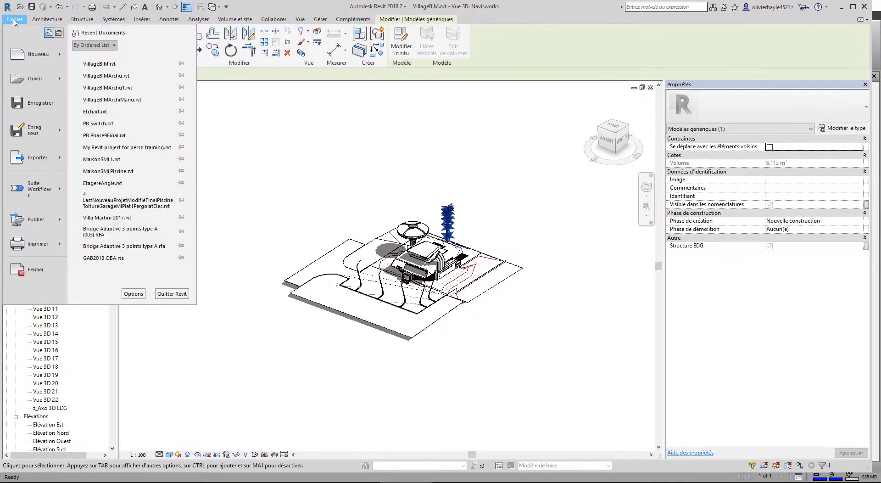
{"action": "mouse_move", "coordinate": [46, 133]}
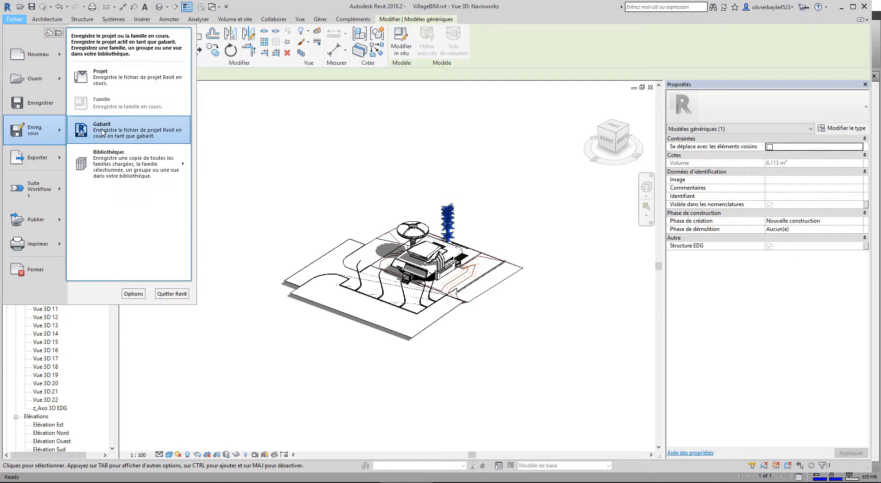
{"action": "left_click", "coordinate": [122, 78]}
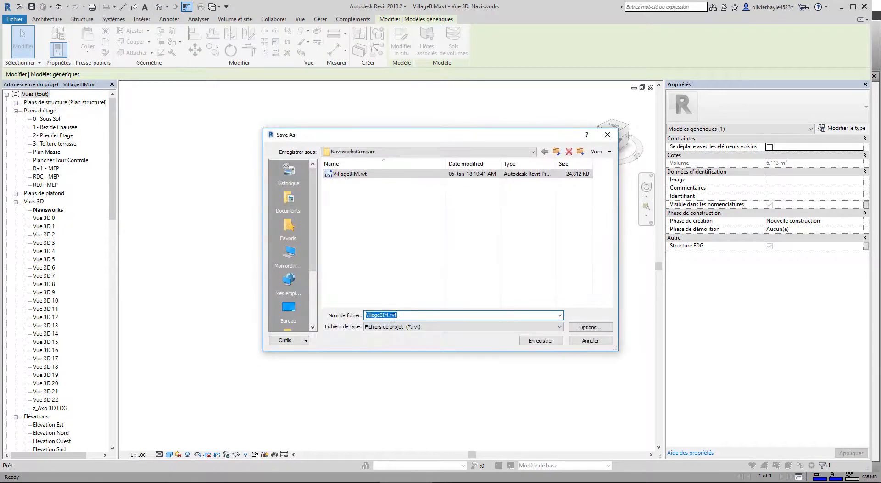
{"action": "left_click", "coordinate": [374, 310]}
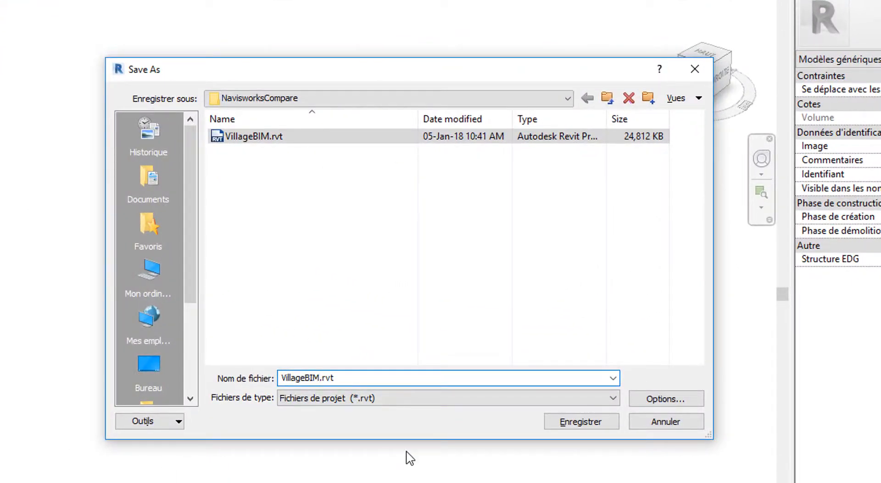
{"action": "type", "text": "1"}
{"action": "left_click", "coordinate": [590, 425]}
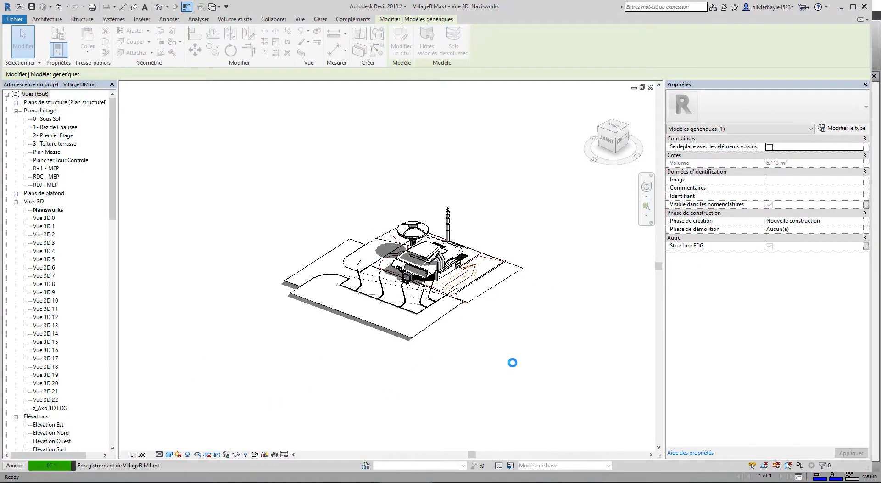
Switch to Navisworks and append VillageBIM1.rvt from the NavisworksCompare folder to the open model
{"action": "scroll", "coordinate": [513, 362], "scroll_direction": "up", "scroll_amount": 3}
{"action": "middle_click_drag", "start_coordinate": [513, 363], "coordinate": [467, 315], "text": "shift"}
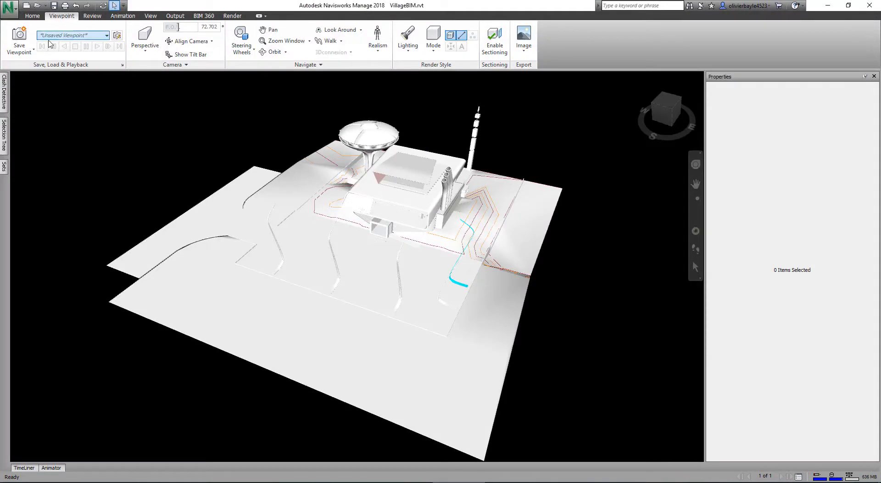
{"action": "left_click", "coordinate": [33, 17]}
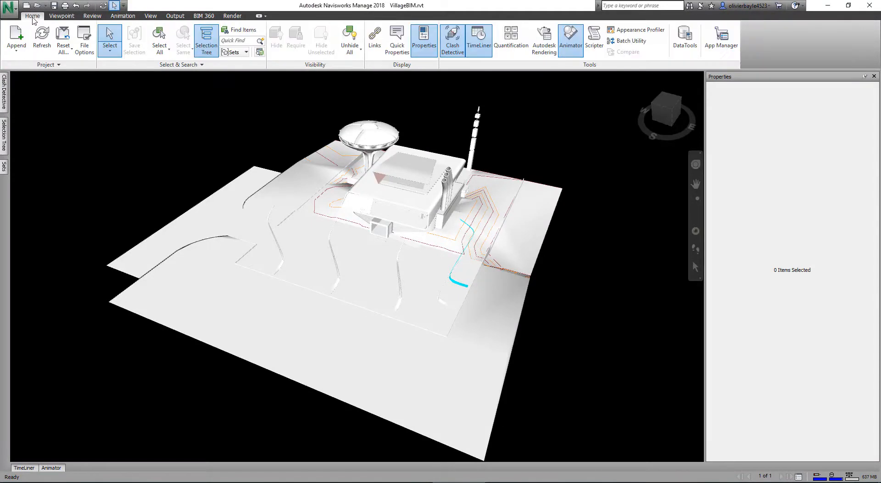
{"action": "left_click", "coordinate": [16, 37]}
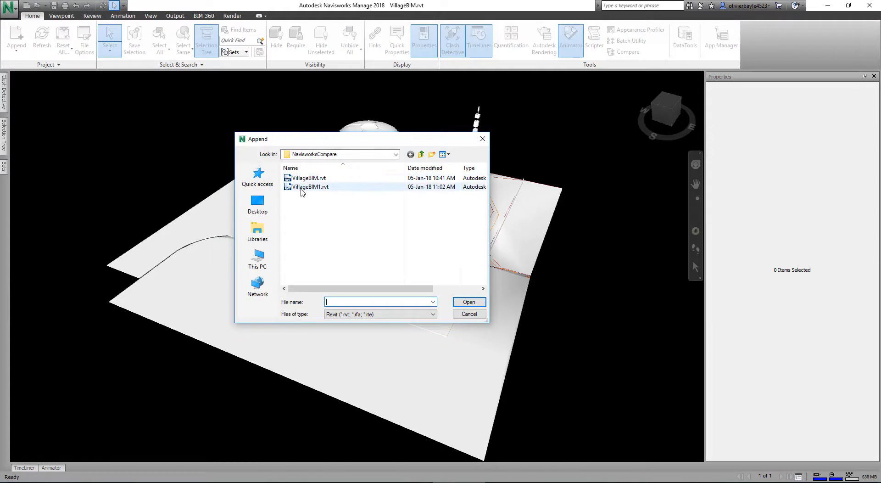
{"action": "left_click", "coordinate": [319, 188]}
{"action": "left_click", "coordinate": [468, 302]}
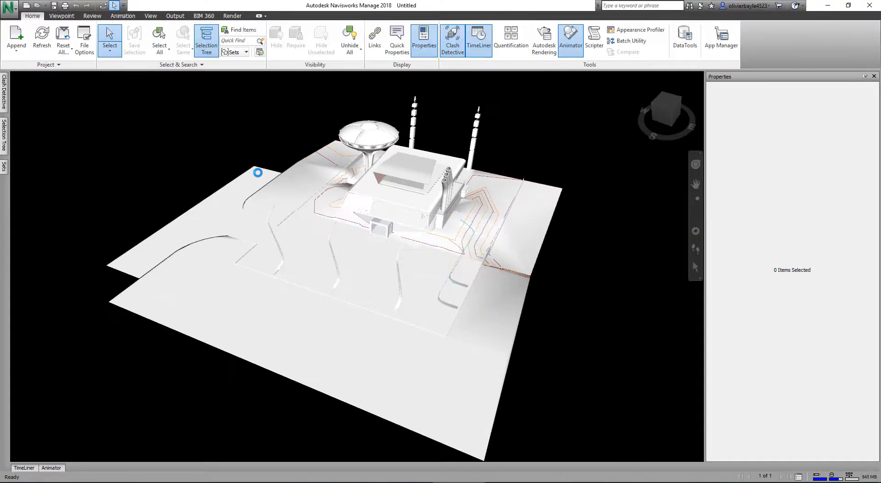
Isolate the original VillageBIM.rvt model by hiding everything that is not selected, and check its column position
{"action": "middle_click_drag", "start_coordinate": [428, 207], "coordinate": [372, 221], "text": "shift"}
{"action": "middle_click_drag", "start_coordinate": [508, 214], "coordinate": [480, 278]}
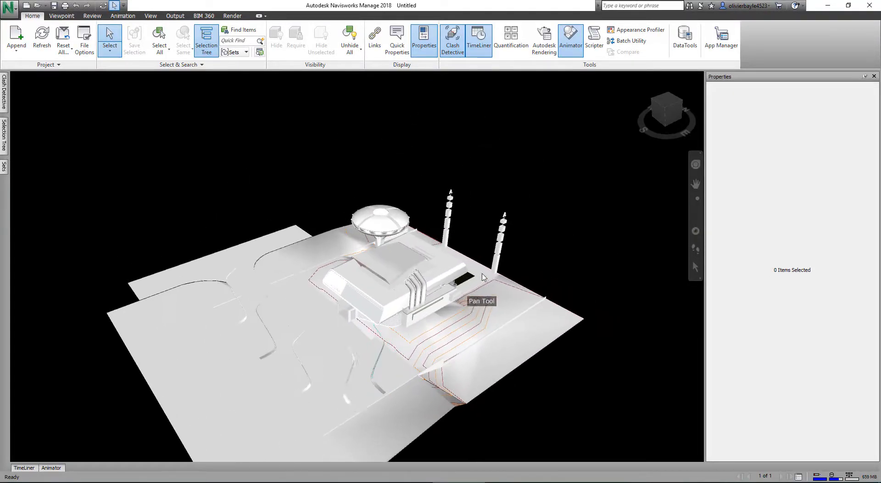
{"action": "middle_click_drag", "start_coordinate": [533, 252], "coordinate": [570, 238]}
{"action": "middle_click_drag", "start_coordinate": [443, 351], "coordinate": [392, 313], "text": "shift"}
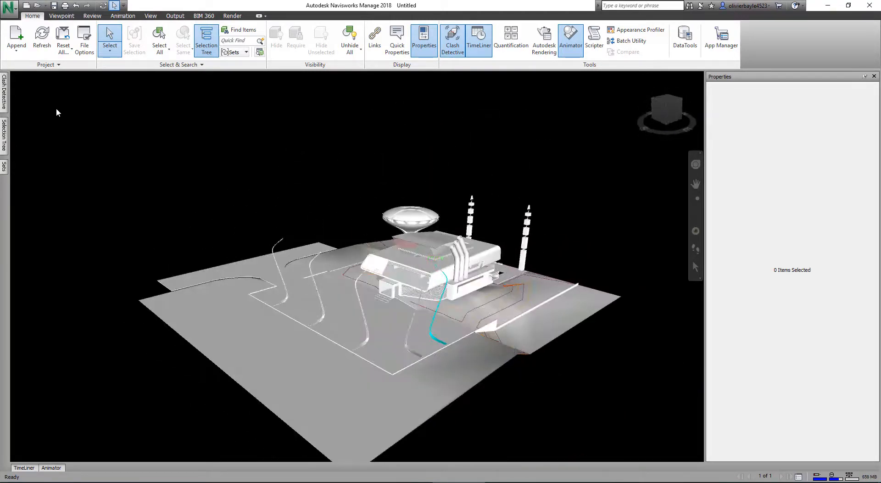
{"action": "mouse_move", "coordinate": [5, 146]}
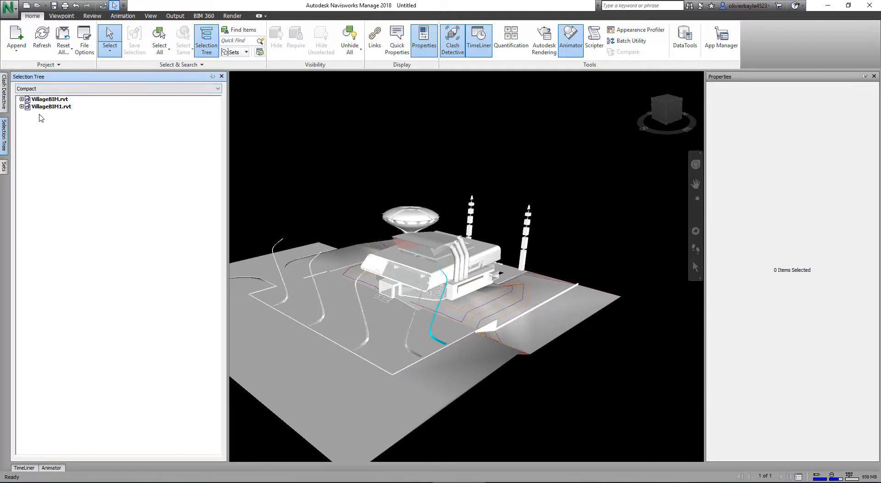
{"action": "left_click", "coordinate": [44, 100]}
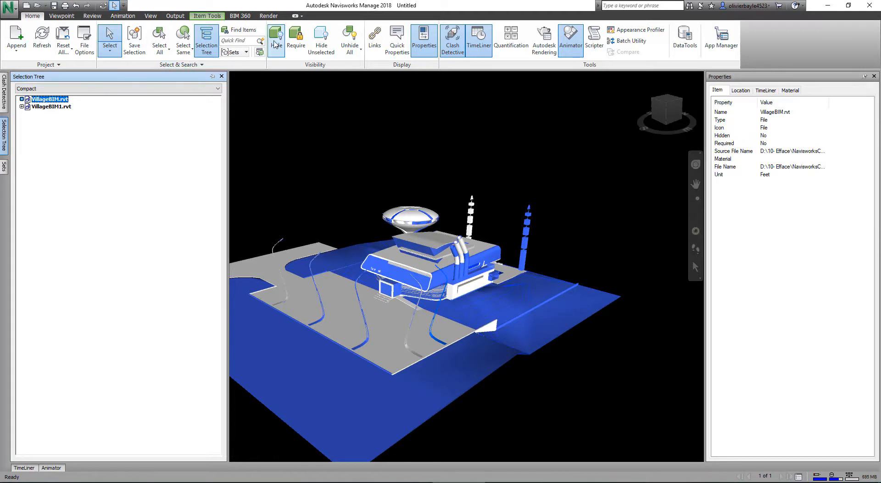
{"action": "left_click", "coordinate": [317, 36]}
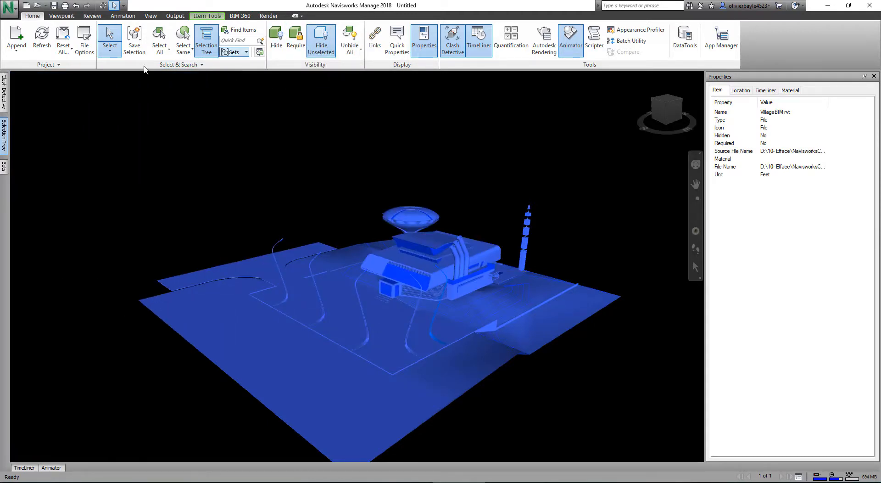
Display only the appended VillageBIM1.rvt model, with VillageBIM.rvt hidden, and check its column position
{"action": "mouse_move", "coordinate": [6, 137]}
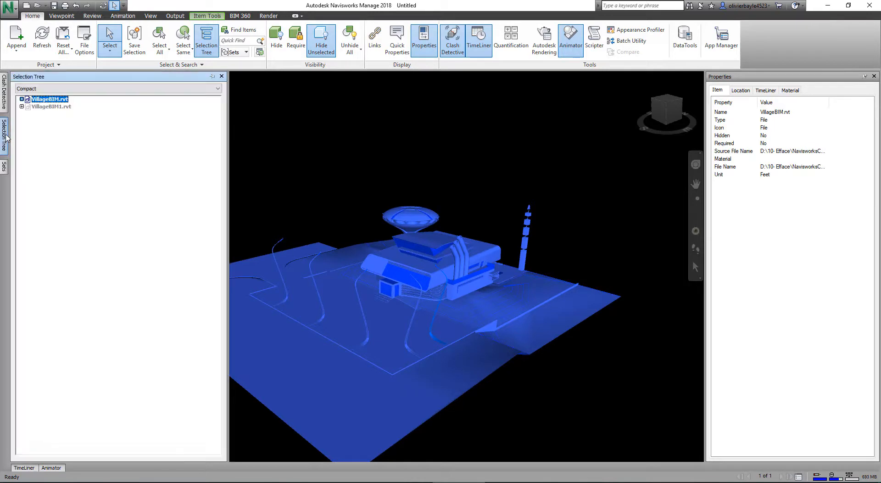
{"action": "left_click", "coordinate": [53, 107]}
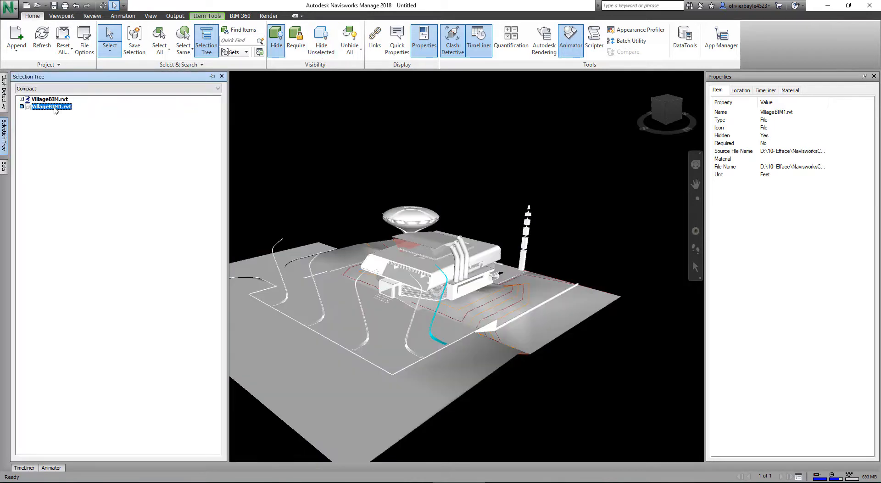
{"action": "left_click", "coordinate": [321, 40]}
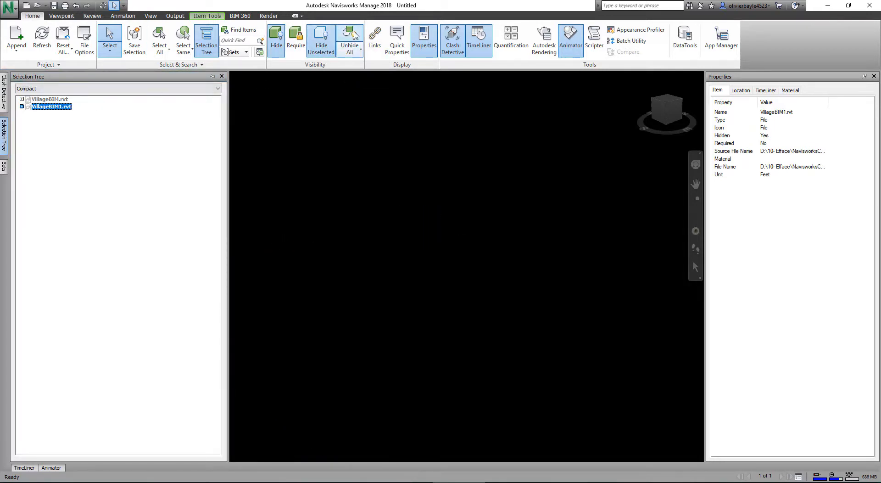
{"action": "left_click", "coordinate": [277, 39]}
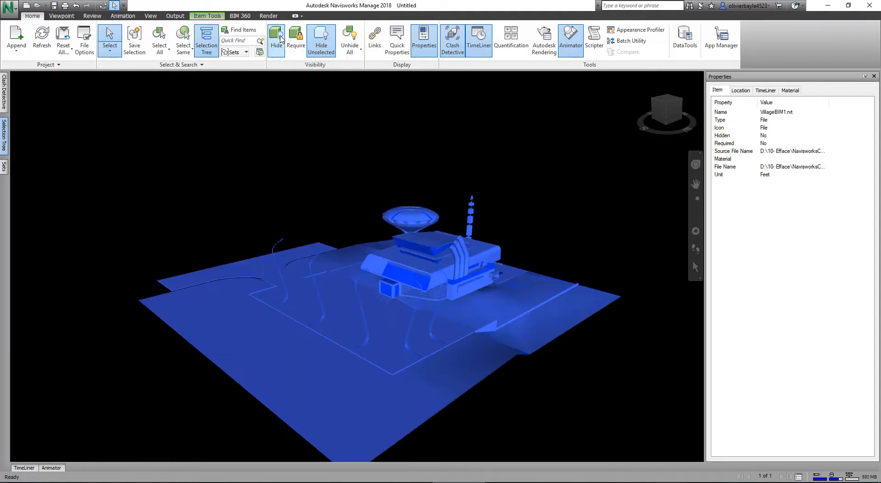
{"action": "left_click", "coordinate": [460, 170]}
Unhide VillageBIM.rvt and compare it with VillageBIM1.rvt, keeping Save as Selection Sets, Save each difference as Set, Hide Matches and Highlight Results enabled
{"action": "mouse_move", "coordinate": [4, 135]}
{"action": "left_click", "coordinate": [49, 99]}
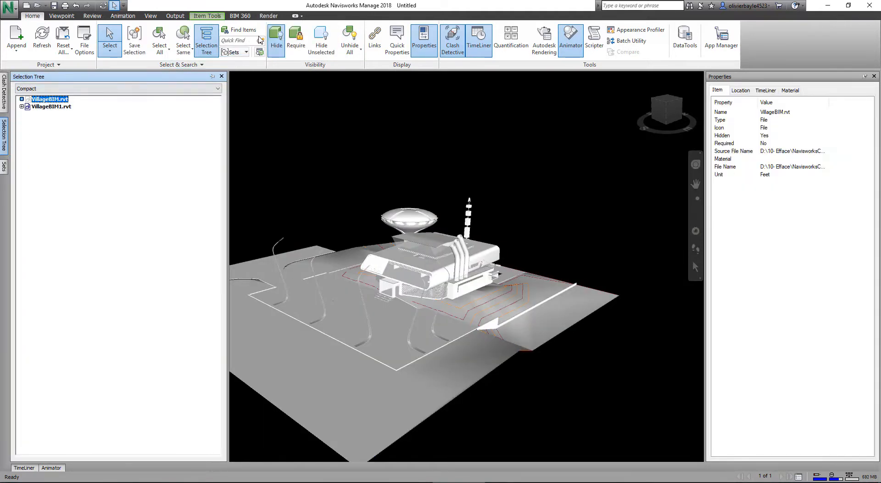
{"action": "left_click", "coordinate": [277, 41]}
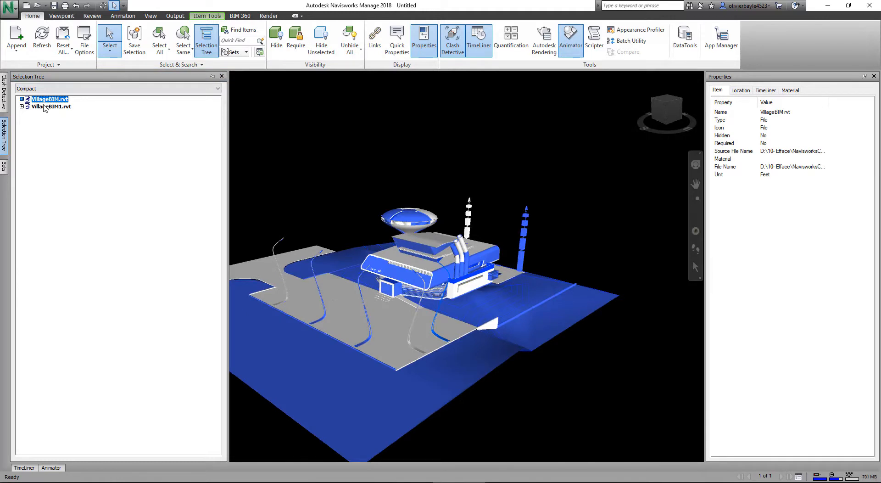
{"action": "left_click", "coordinate": [51, 106], "text": "ctrl"}
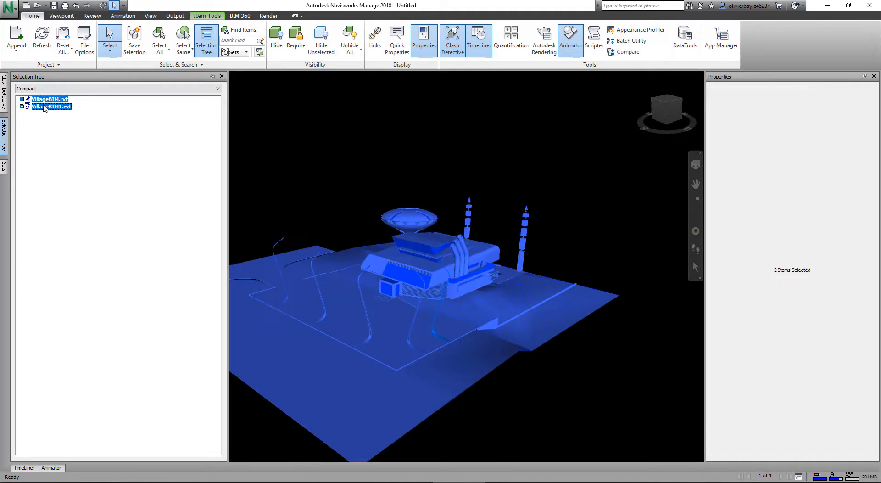
{"action": "left_click", "coordinate": [627, 51]}
{"action": "left_click_drag", "start_coordinate": [405, 170], "coordinate": [506, 122]}
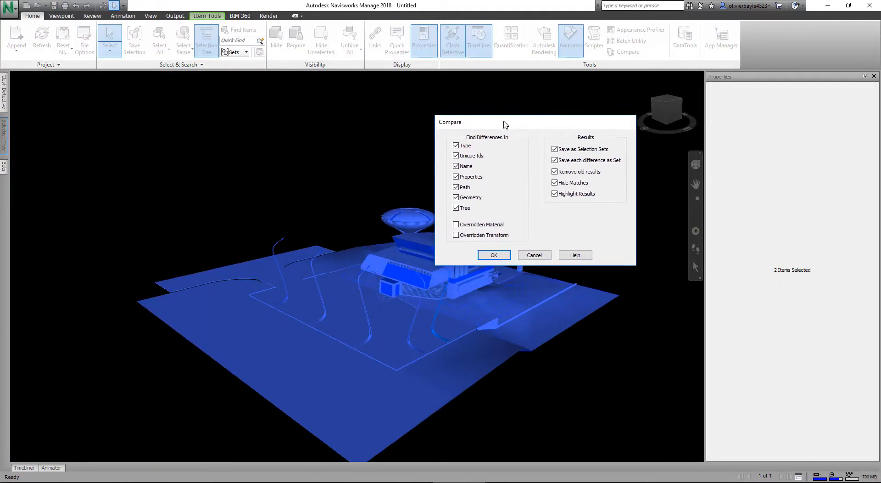
{"action": "left_click", "coordinate": [494, 252]}
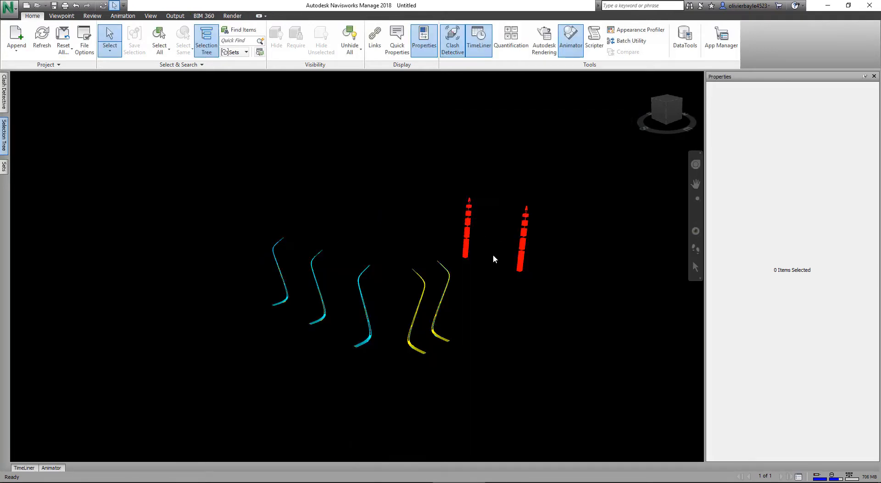
Inspect the highlighted lamp posts and columns, and unhide the matching items of VillageBIM.rvt and VillageBIM1.rvt hidden by the comparison
{"action": "middle_click_drag", "start_coordinate": [451, 203], "coordinate": [430, 214], "text": "shift"}
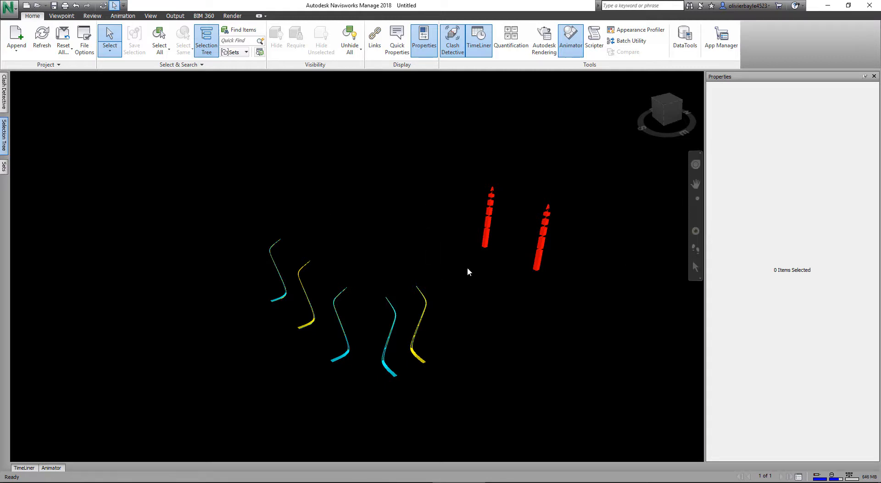
{"action": "middle_click_drag", "start_coordinate": [543, 347], "coordinate": [454, 333], "text": "shift"}
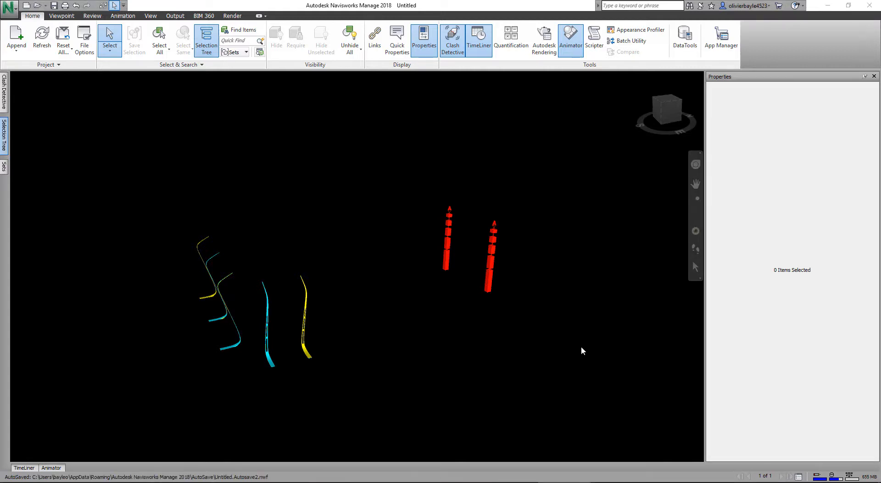
{"action": "mouse_move", "coordinate": [581, 347]}
{"action": "middle_mouse_down"}
{"action": "mouse_move", "coordinate": [546, 358]}
{"action": "mouse_move", "coordinate": [589, 343]}
{"action": "middle_mouse_up"}
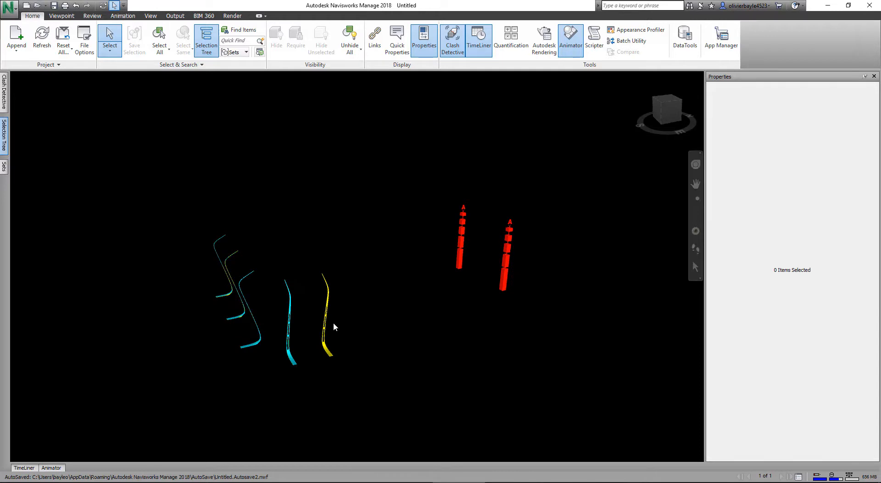
{"action": "mouse_move", "coordinate": [395, 341]}
{"action": "middle_mouse_down", "text": "shift"}
{"action": "mouse_move", "coordinate": [377, 350]}
{"action": "mouse_move", "coordinate": [463, 355]}
{"action": "mouse_move", "coordinate": [462, 348]}
{"action": "mouse_move", "coordinate": [394, 345]}
{"action": "middle_mouse_up", "text": "shift"}
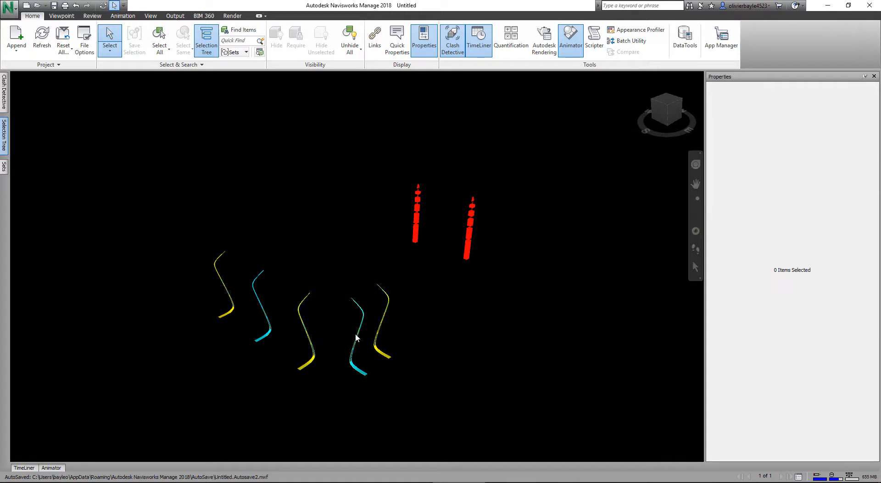
{"action": "left_click", "coordinate": [4, 133]}
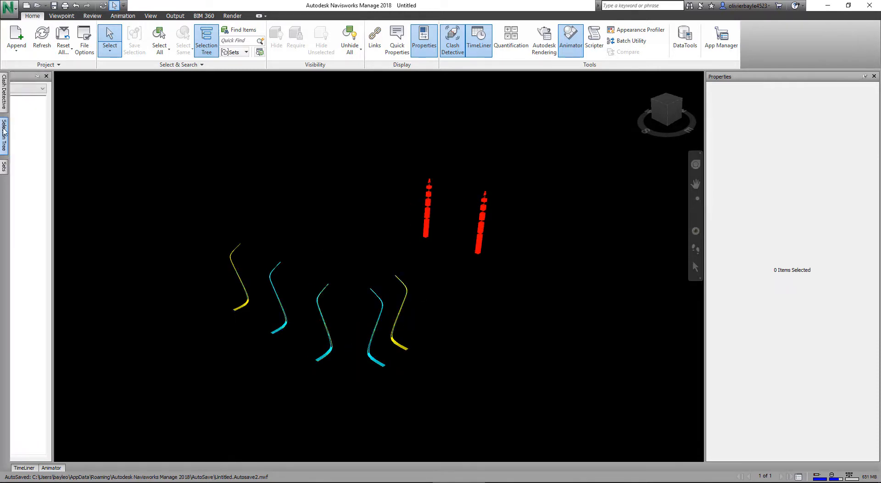
{"action": "left_click", "coordinate": [42, 99]}
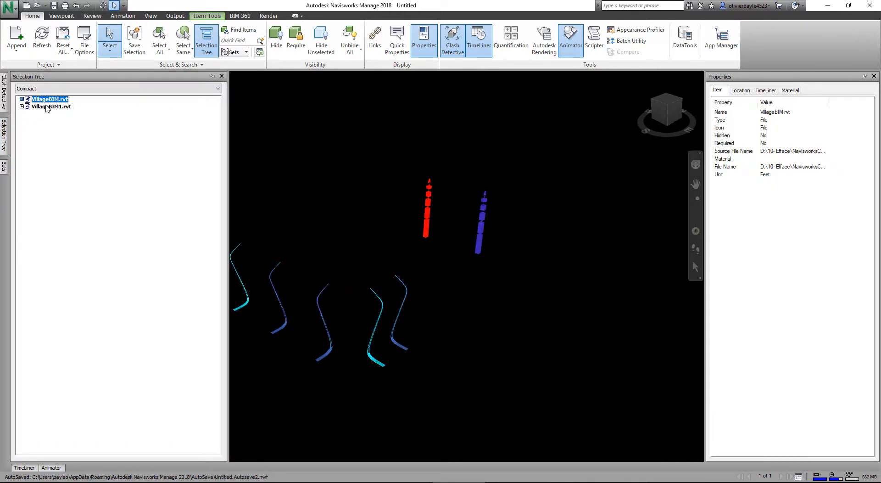
{"action": "left_click", "coordinate": [48, 107], "text": "shift"}
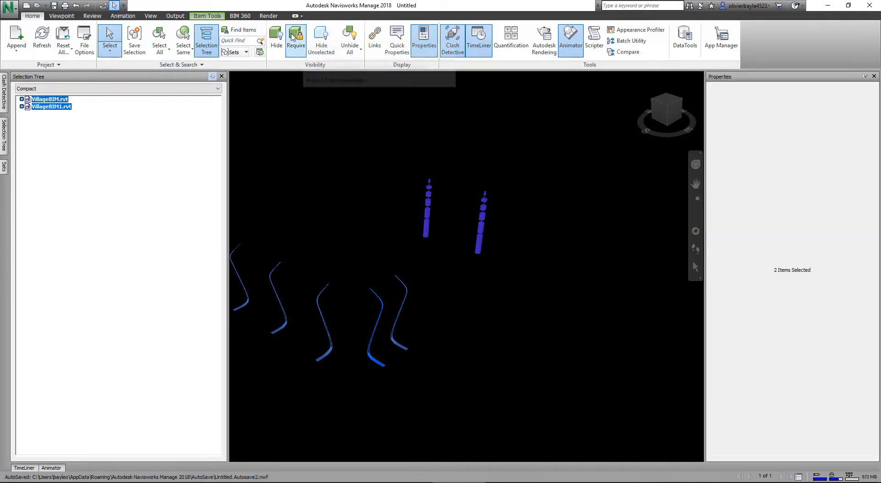
Reset all appearances to remove the comparison colours from the columns and lamp posts
{"action": "mouse_move", "coordinate": [427, 294]}
{"action": "middle_mouse_down", "text": "shift"}
{"action": "mouse_move", "coordinate": [514, 273]}
{"action": "mouse_move", "coordinate": [542, 303]}
{"action": "middle_mouse_up", "text": "shift"}
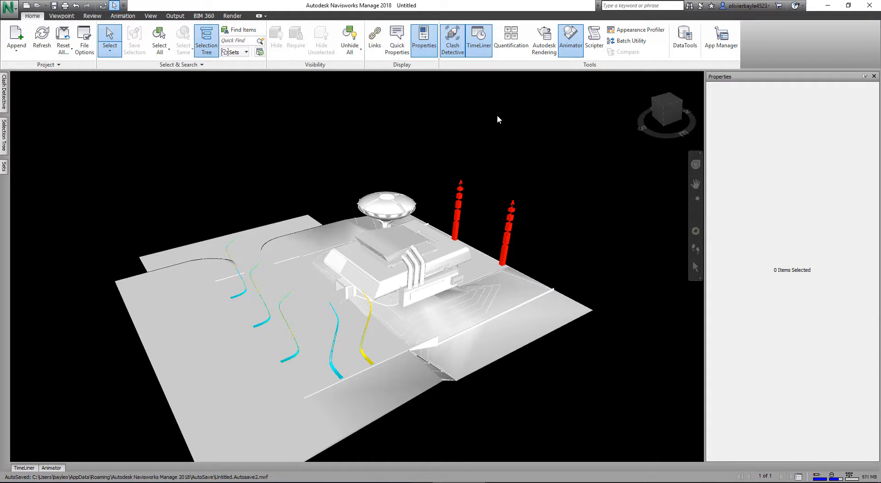
{"action": "mouse_move", "coordinate": [523, 196]}
{"action": "middle_mouse_down", "text": "shift"}
{"action": "mouse_move", "coordinate": [516, 206]}
{"action": "mouse_move", "coordinate": [541, 163]}
{"action": "mouse_move", "coordinate": [552, 172]}
{"action": "middle_mouse_up", "text": "shift"}
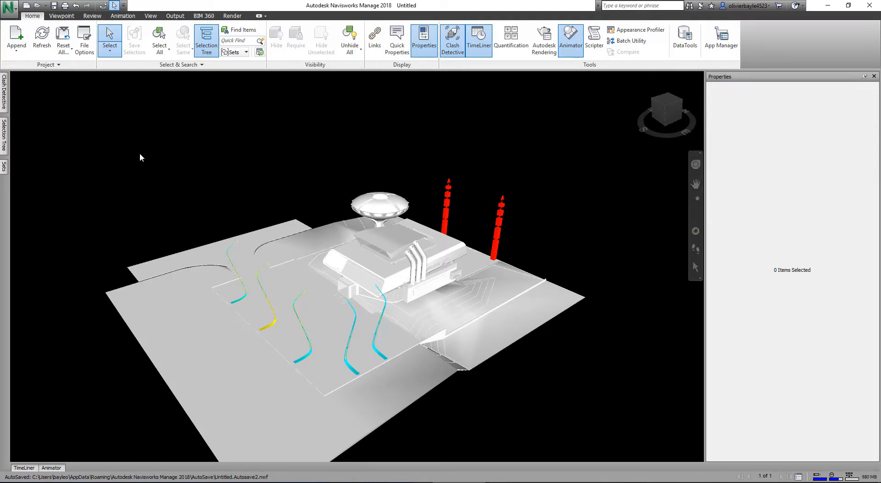
{"action": "left_click", "coordinate": [72, 52]}
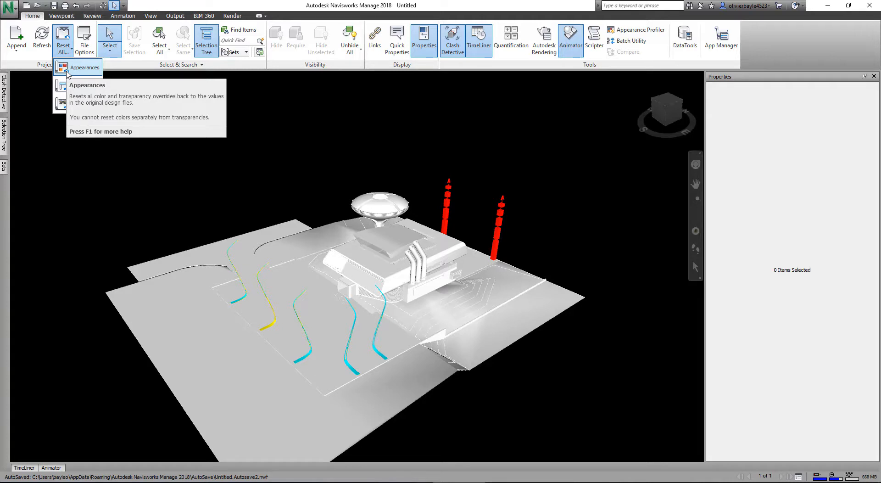
{"action": "left_click", "coordinate": [73, 69]}
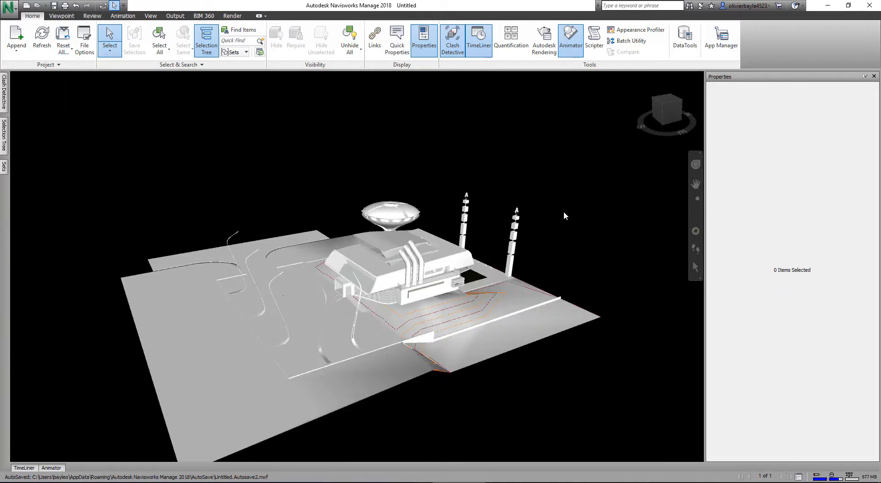